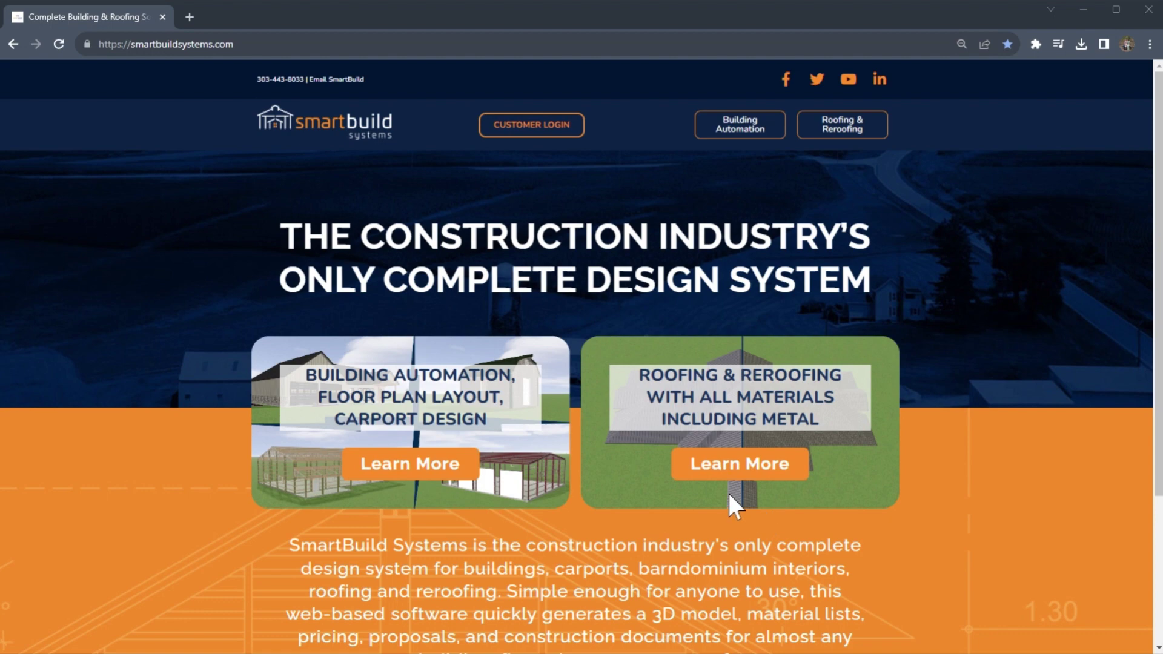
Browse the post-frame building software page, then go to the Customer Login page
left_click(415, 470)
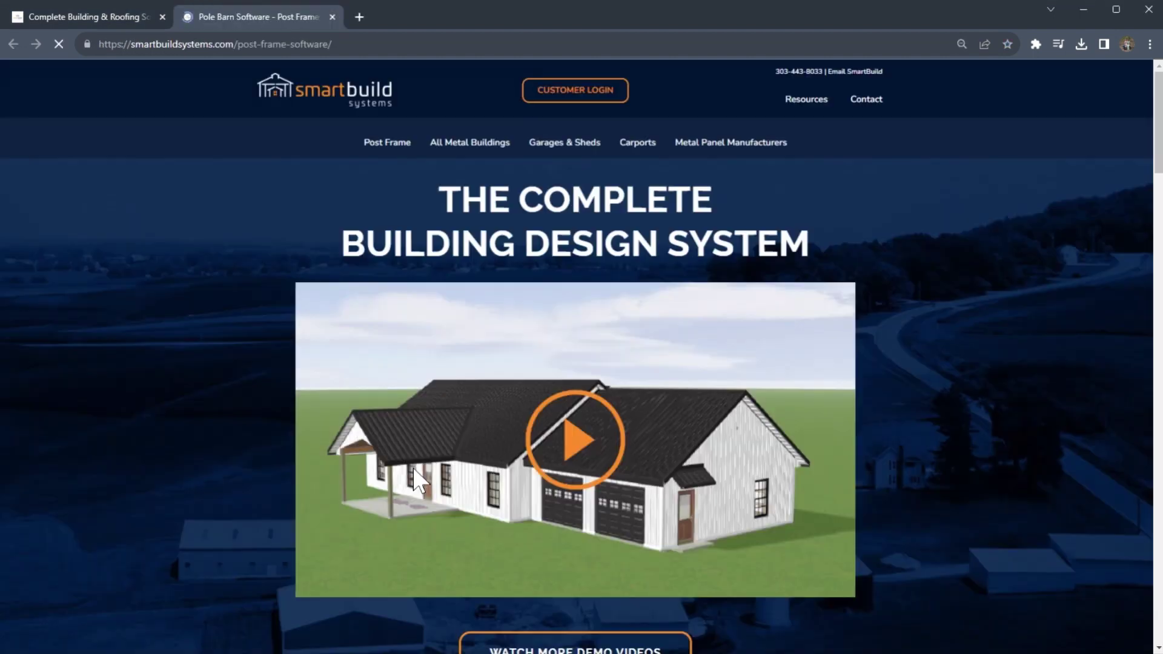
scroll(680, 497, "down", 8)
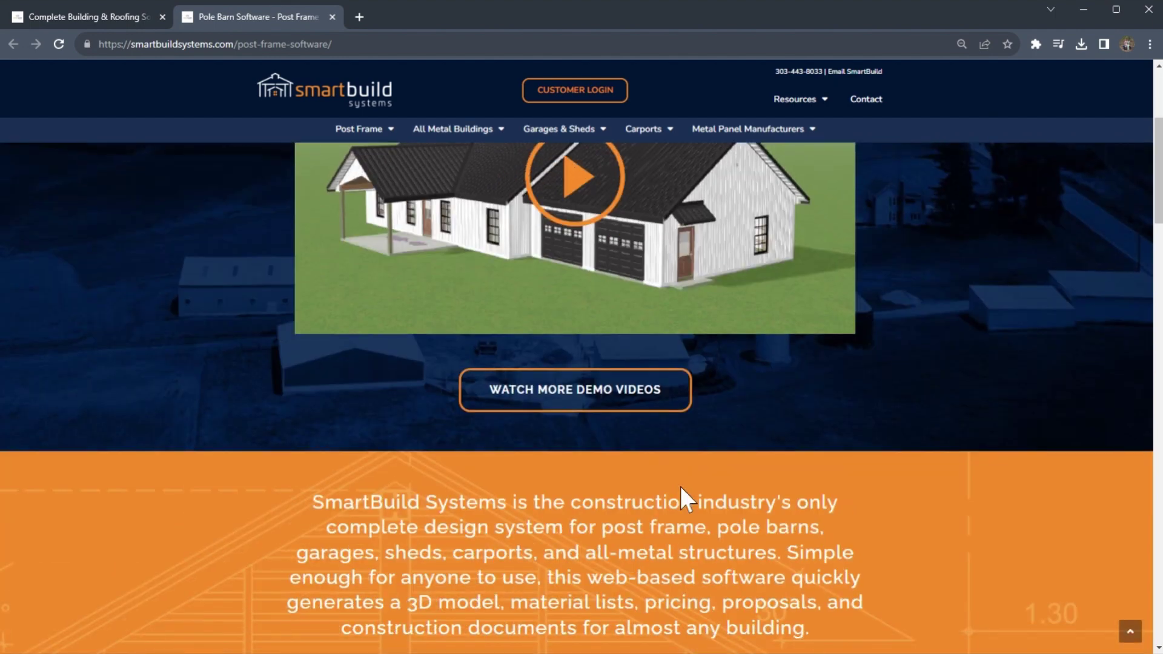
scroll(682, 494, "down", 13)
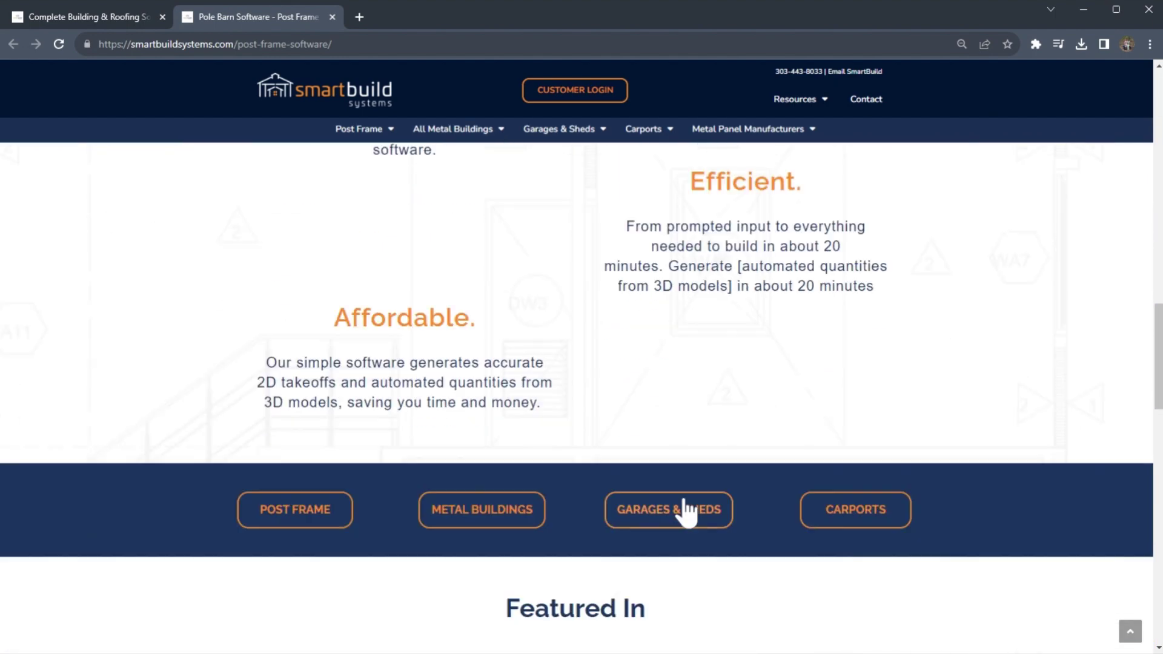
scroll(686, 511, "up", 20)
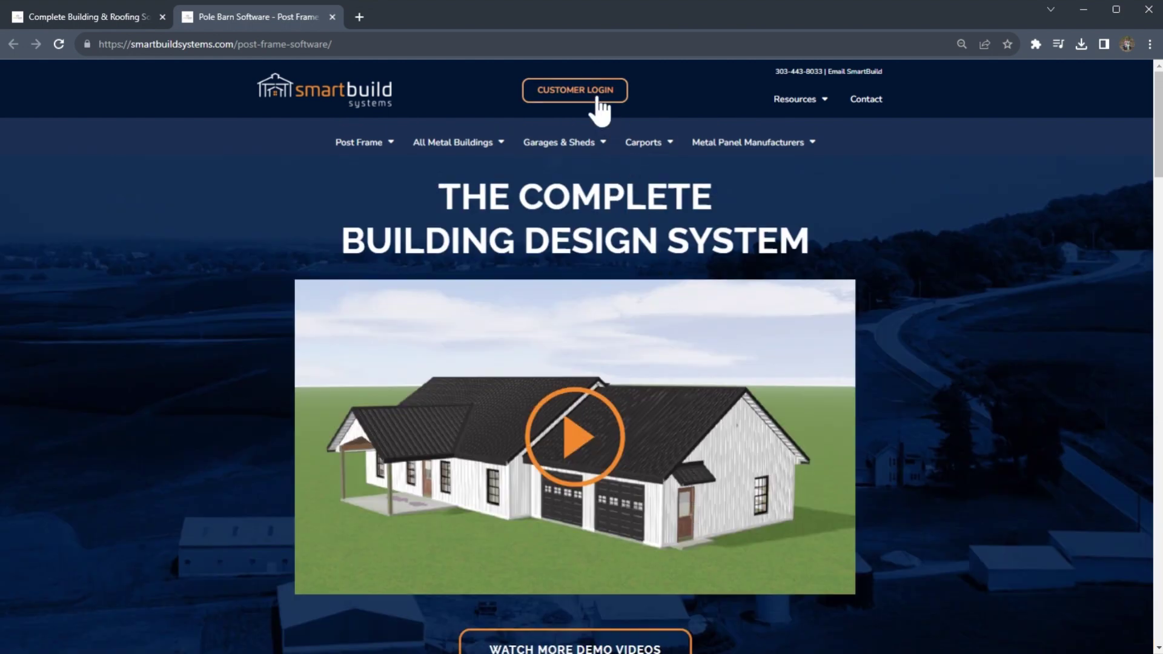
left_click(599, 103)
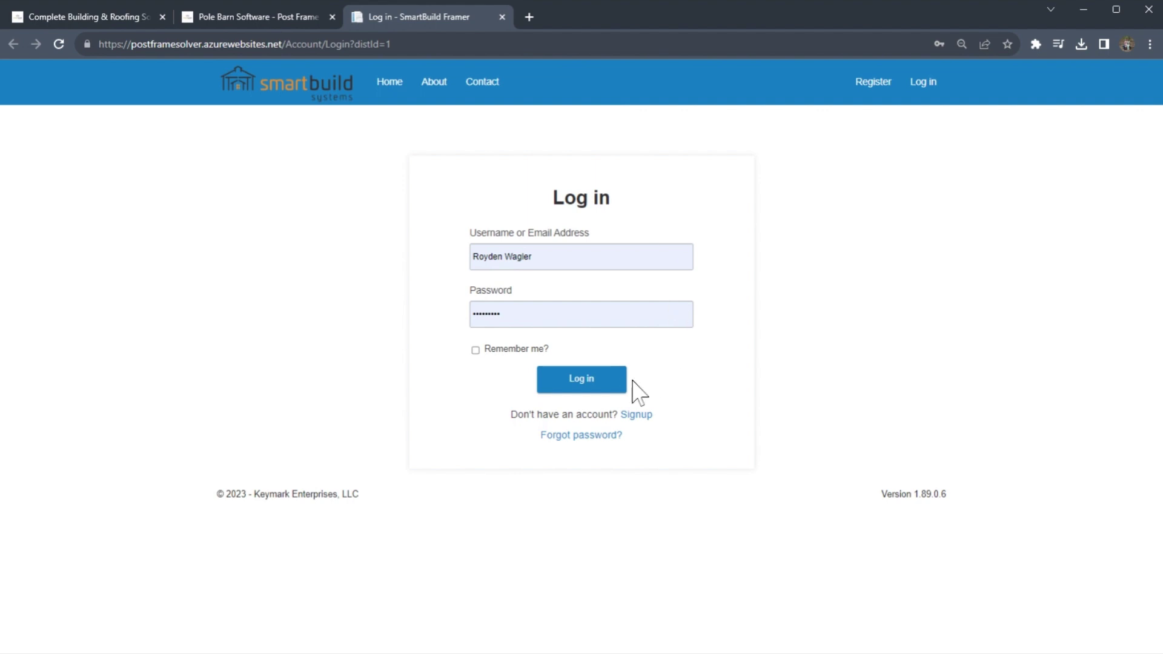
Log in with the autofilled credentials to reach the 01_Post Frame Template home page
left_click(611, 380)
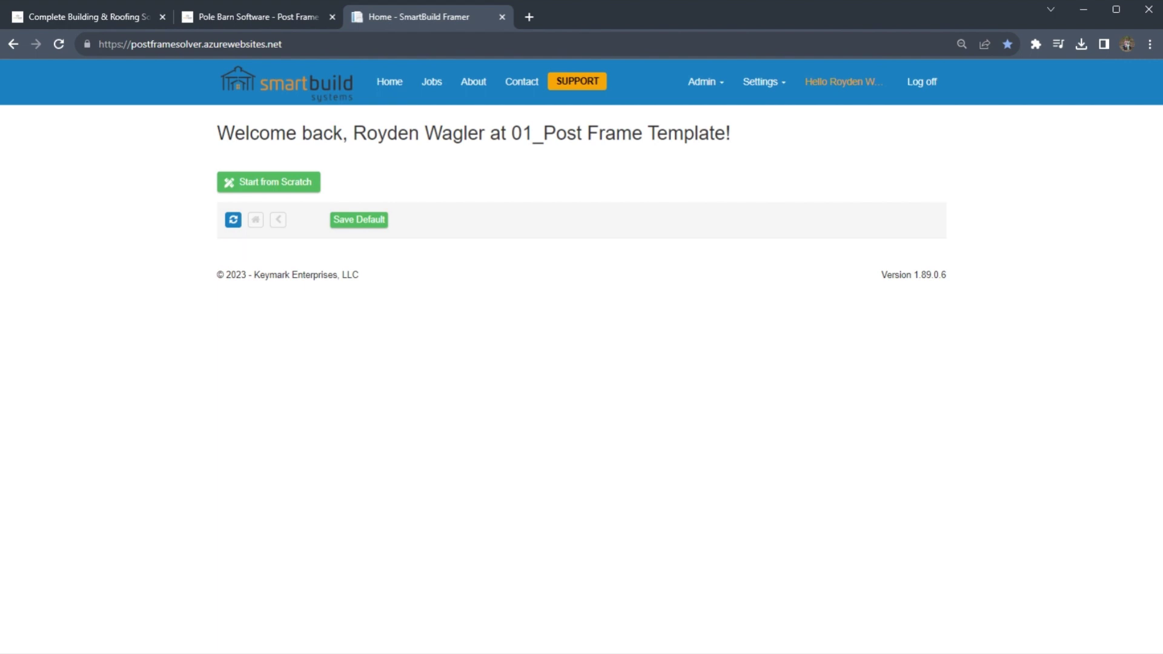
left_click(767, 91)
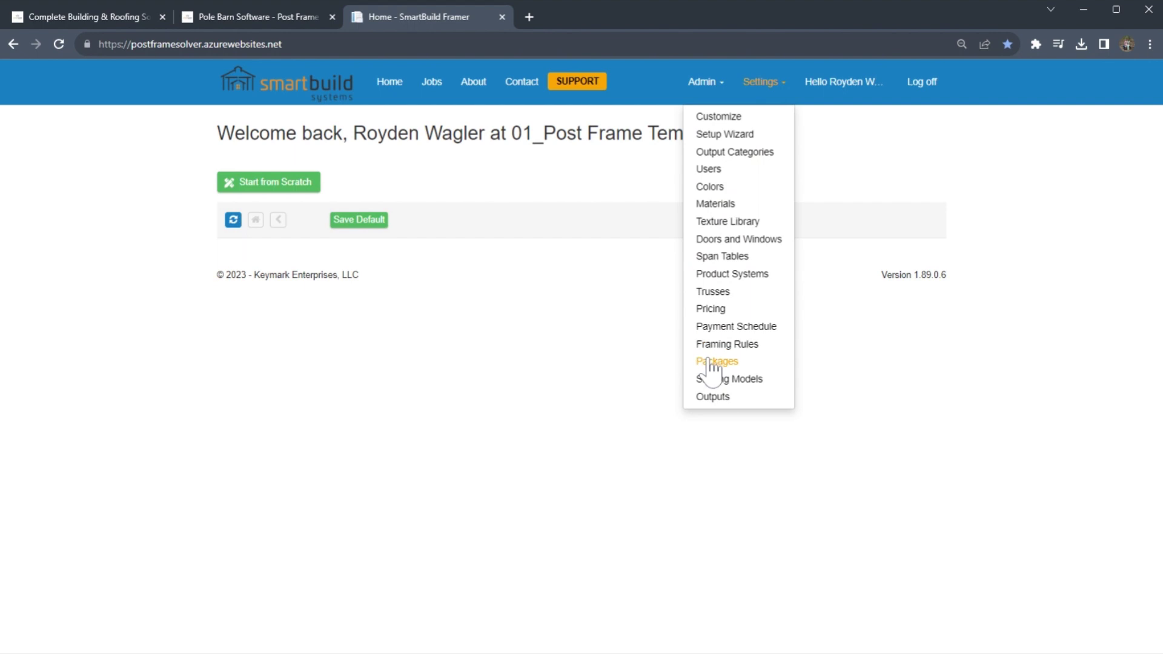
Launch the Setup Wizard from the Settings menu
left_click(842, 377)
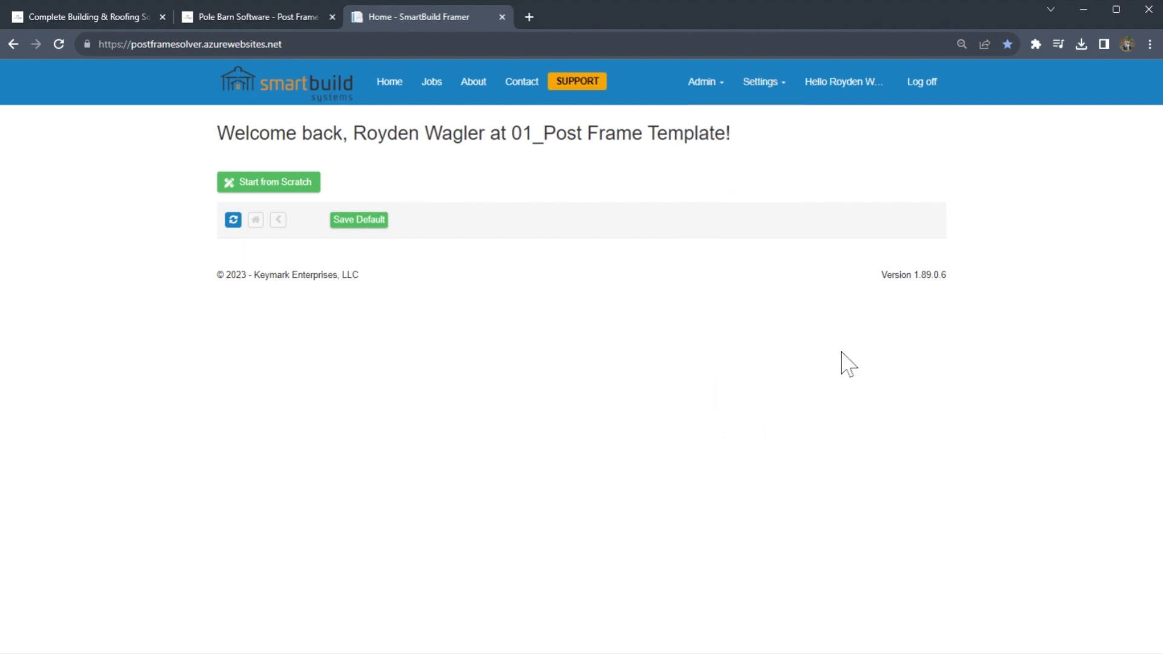
left_click(780, 92)
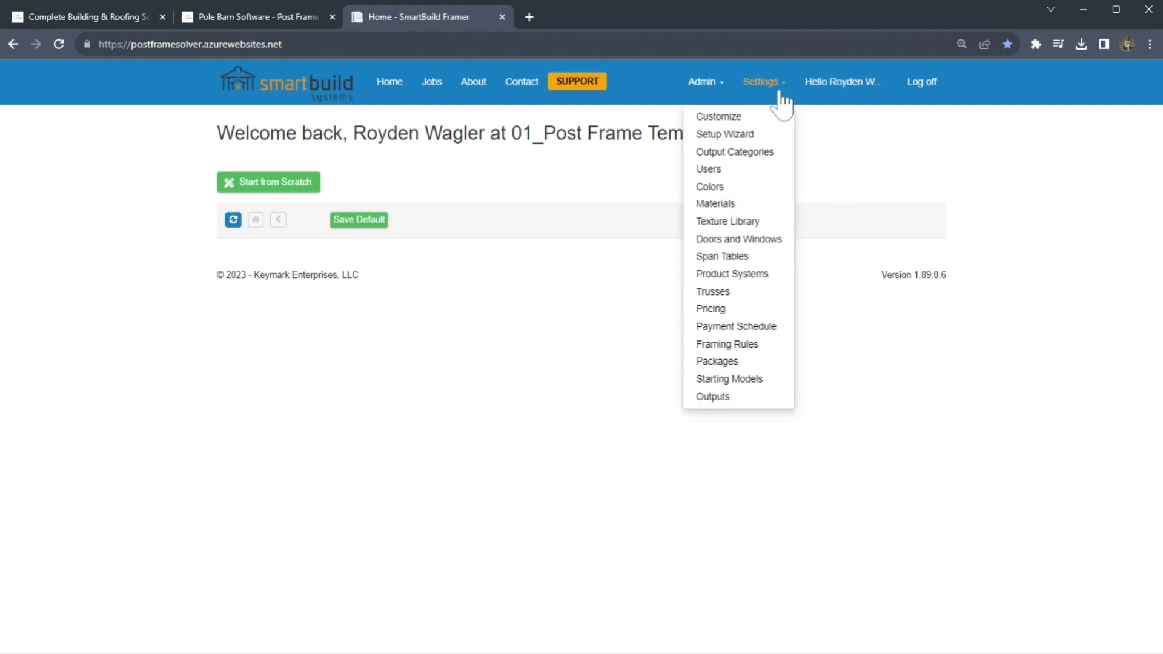
left_click(749, 144)
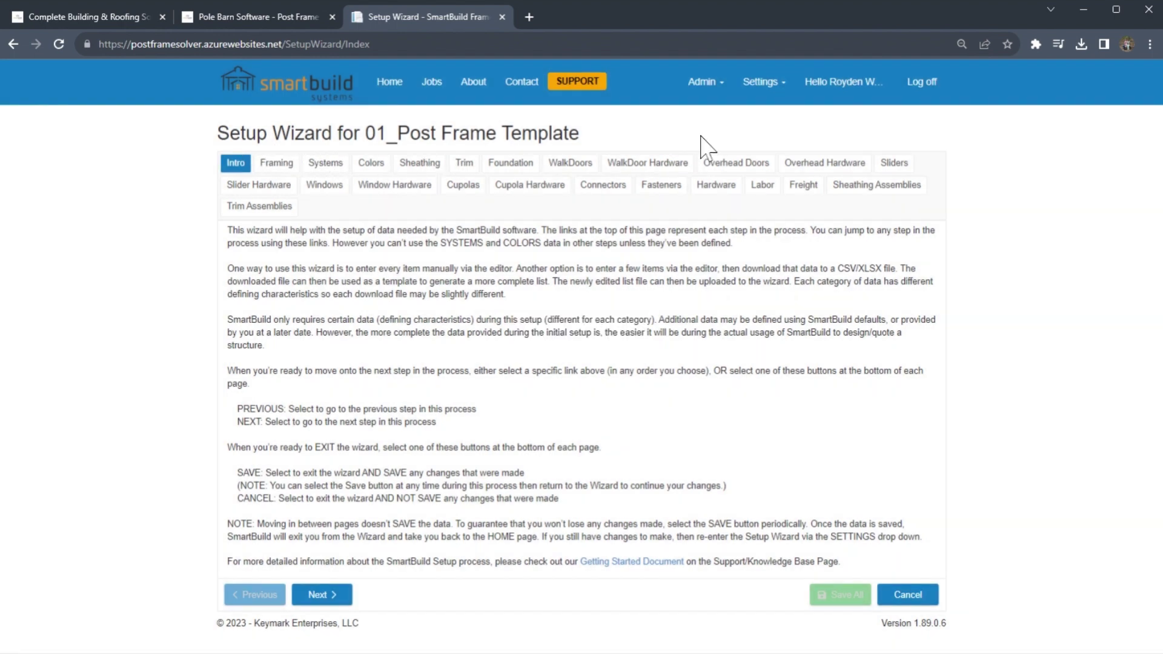
Show the wizard's Framing step listing lumber such as 2x4 SPF and Treated 4x4
left_click(760, 81)
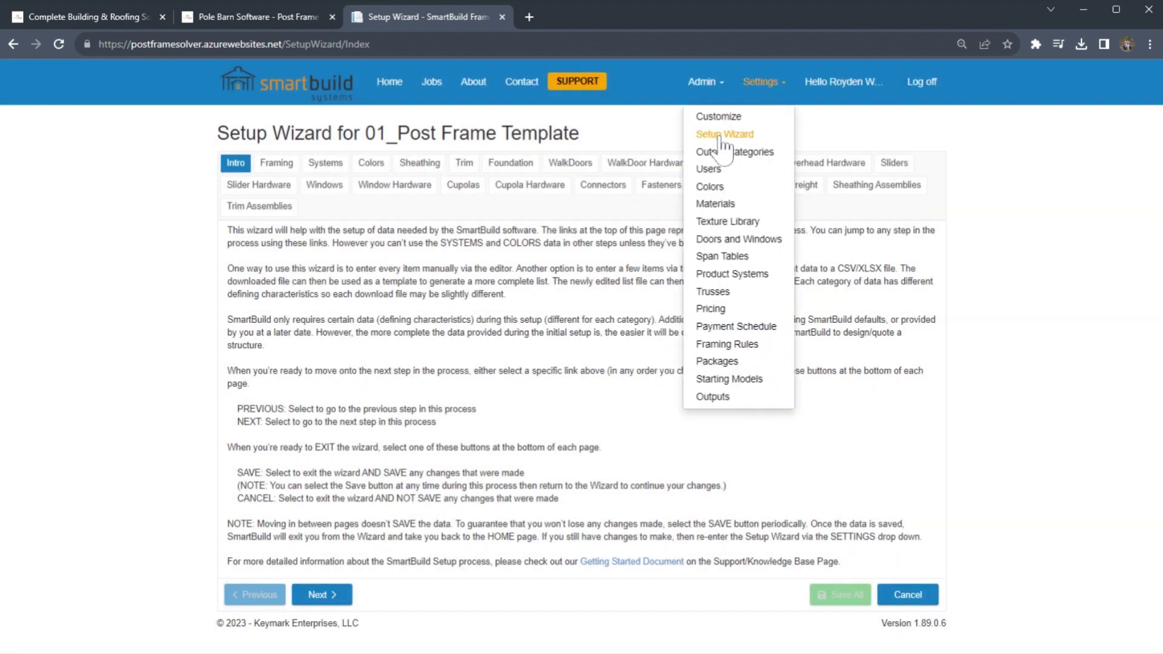
left_click(657, 135)
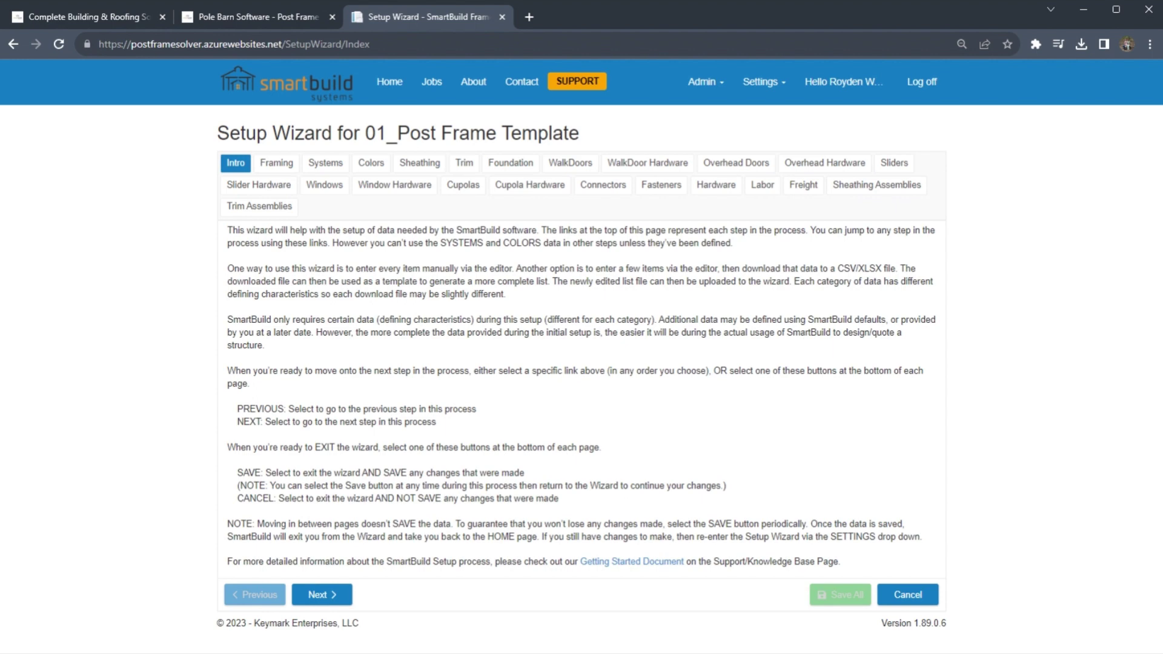
left_click(290, 167)
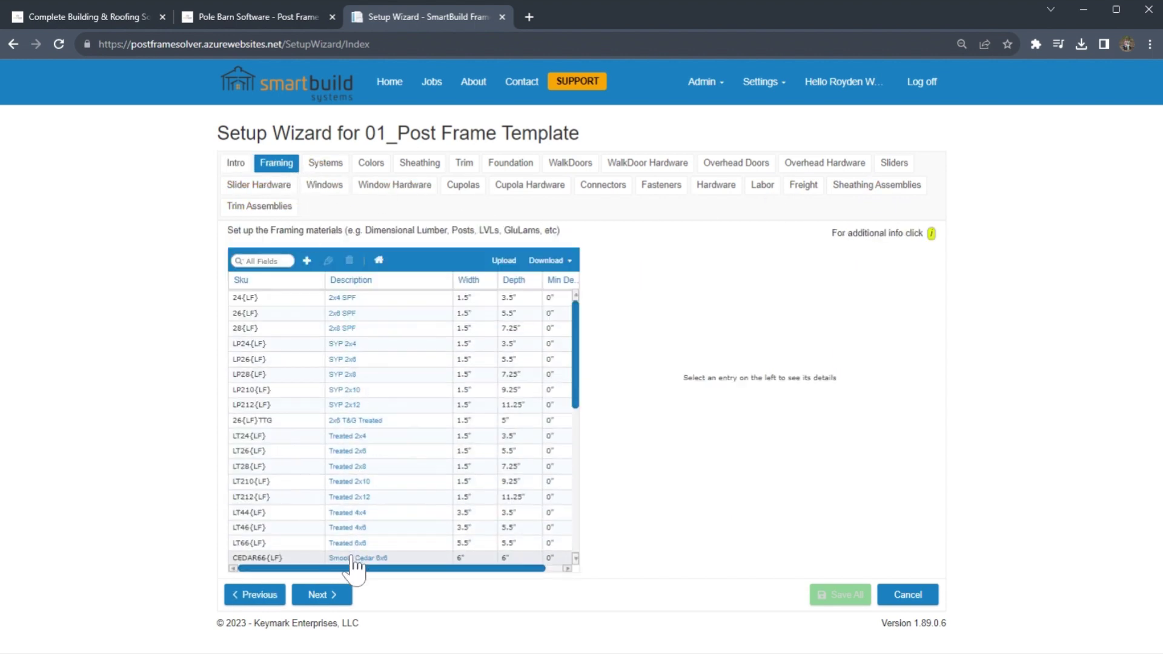
Go through Systems to the Colors step, listing Galvalume and other palette colours
left_click(333, 168)
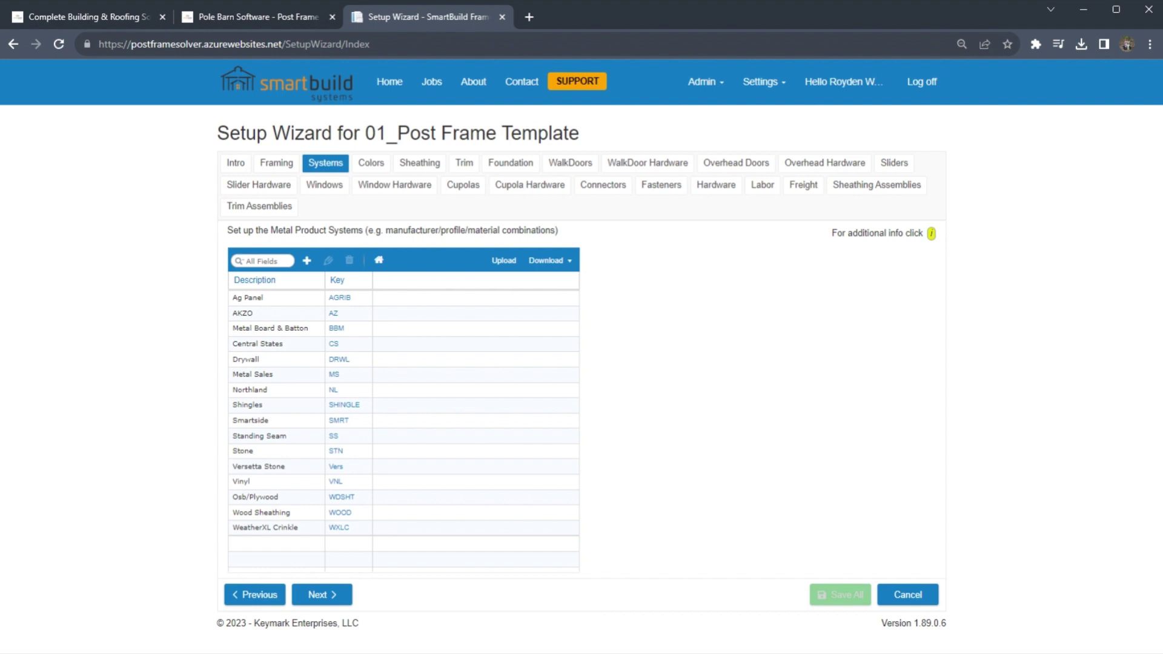
left_click(370, 164)
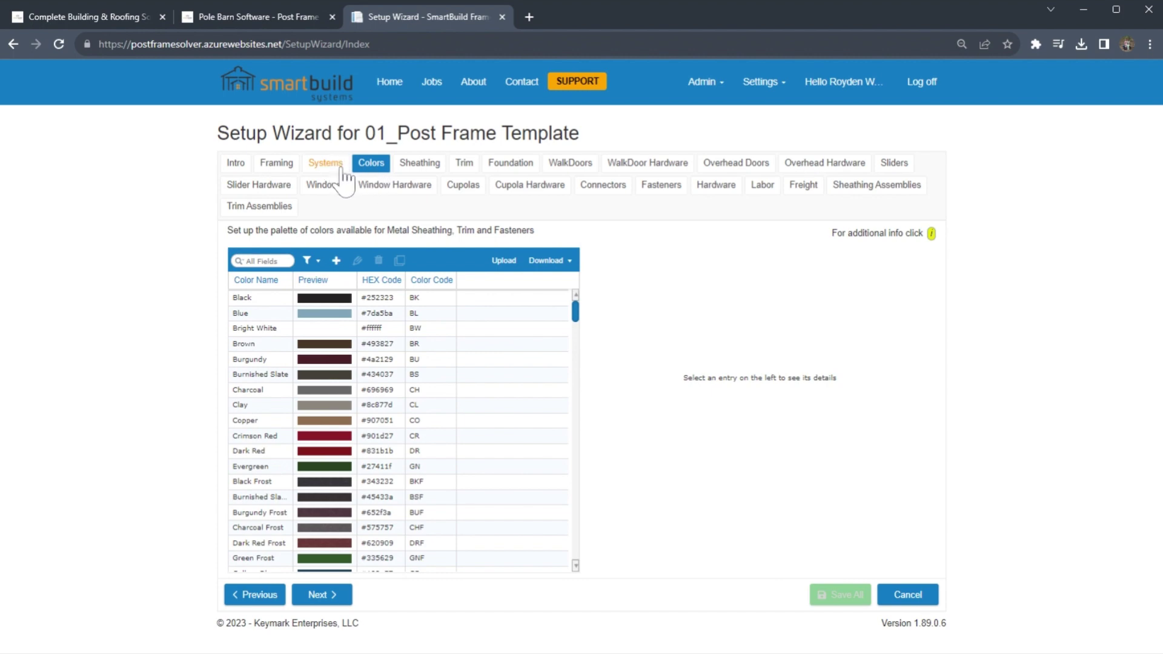
scroll(364, 290, "down", 5)
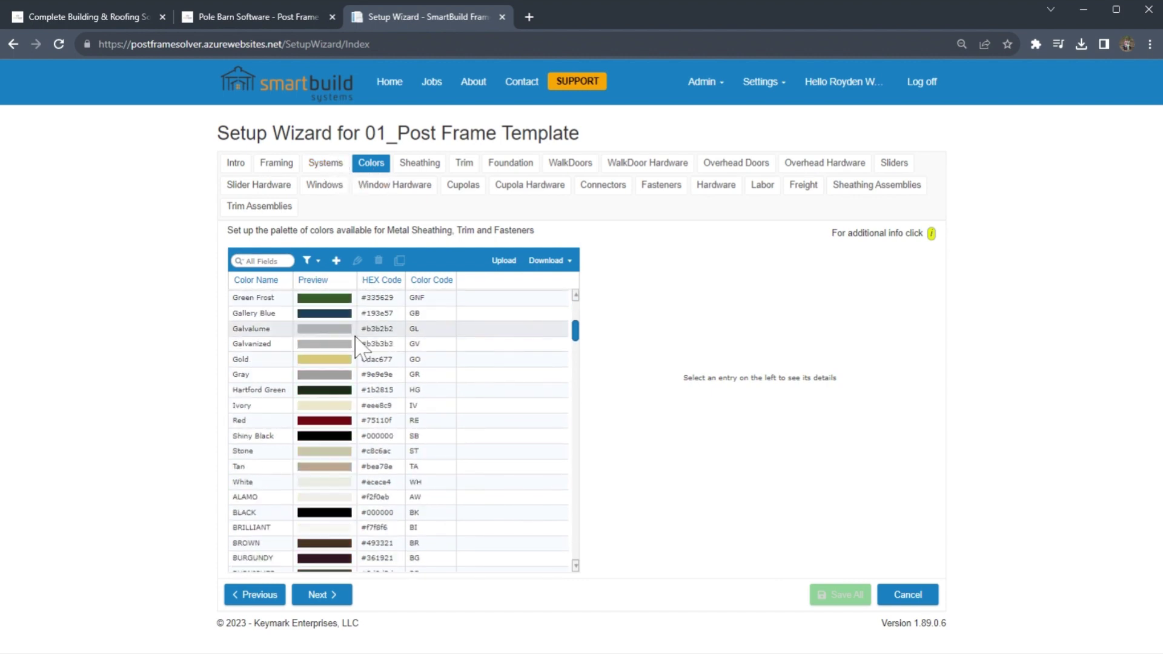
Open the Galvalume and Tamko_Rustic Brown (TKRBR) colour entries, cancelling each without saving
double_click(370, 336)
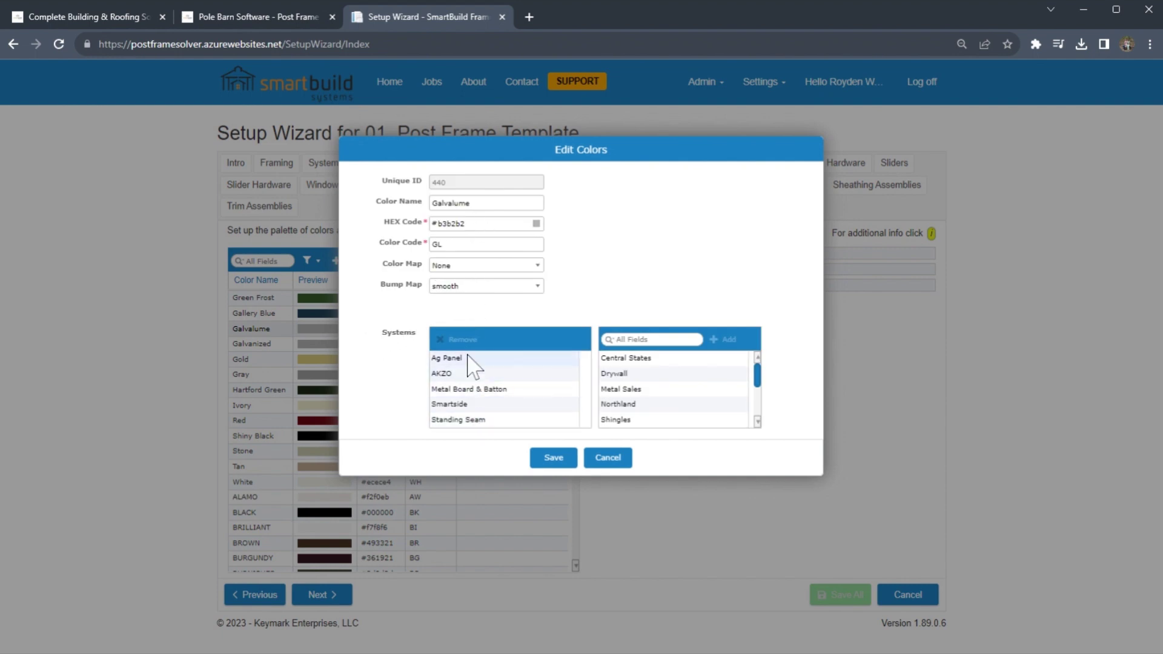
left_click(610, 463)
scroll(402, 402, "down", 10)
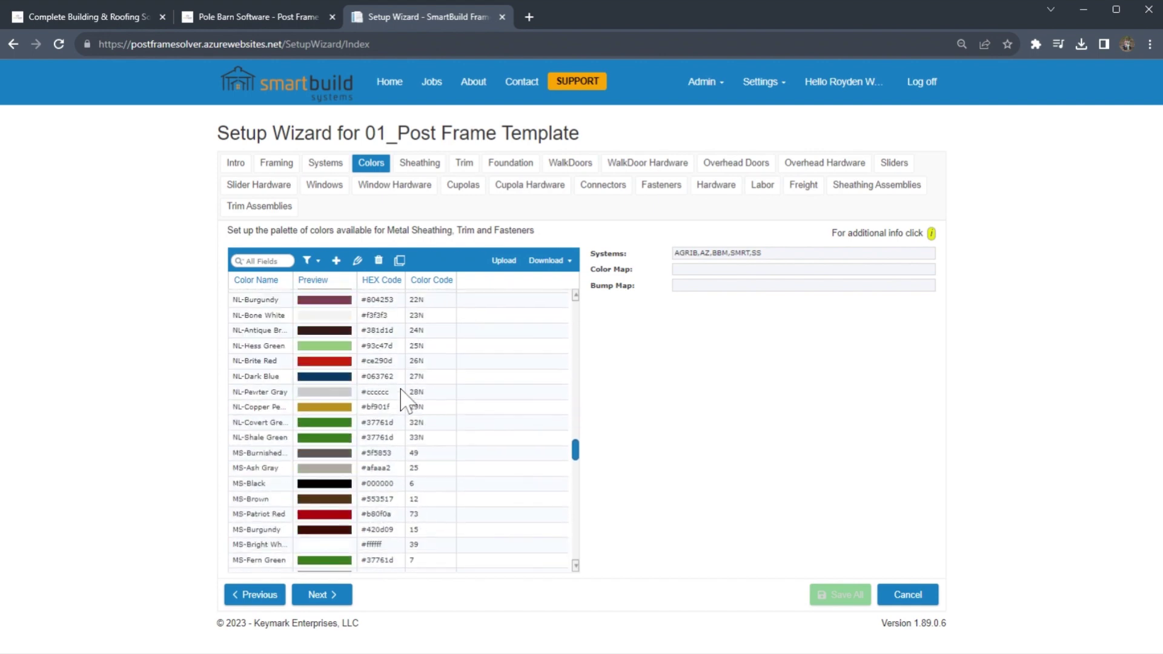
scroll(393, 399, "down", 10)
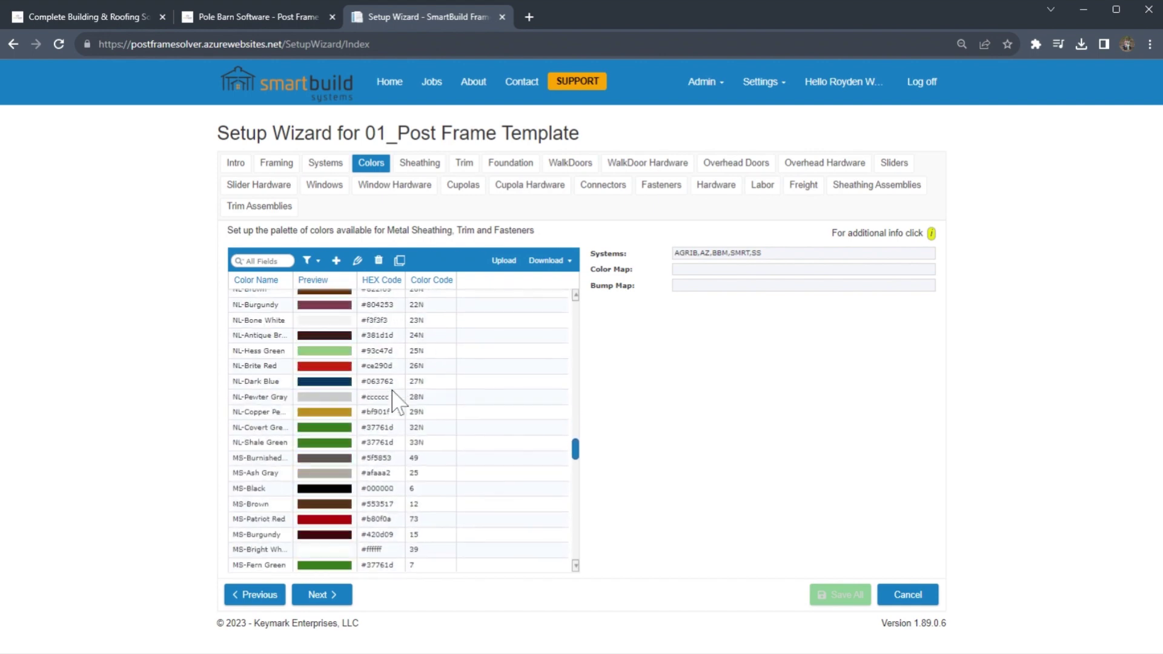
scroll(394, 401, "down", 5)
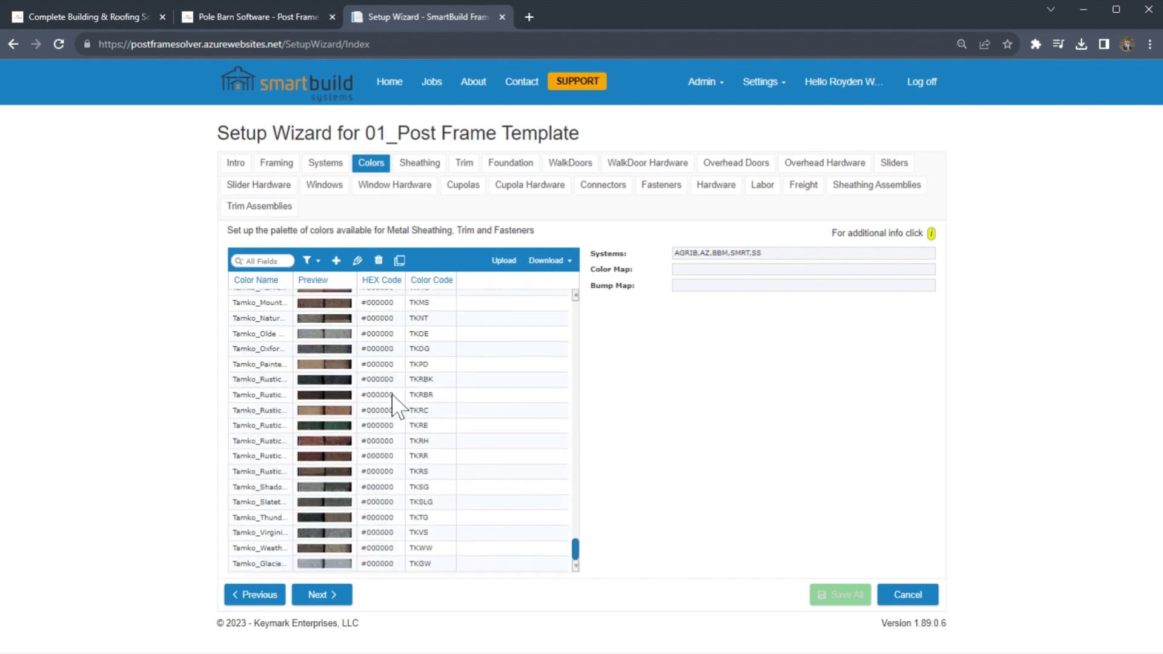
left_click(331, 397)
double_click(331, 396)
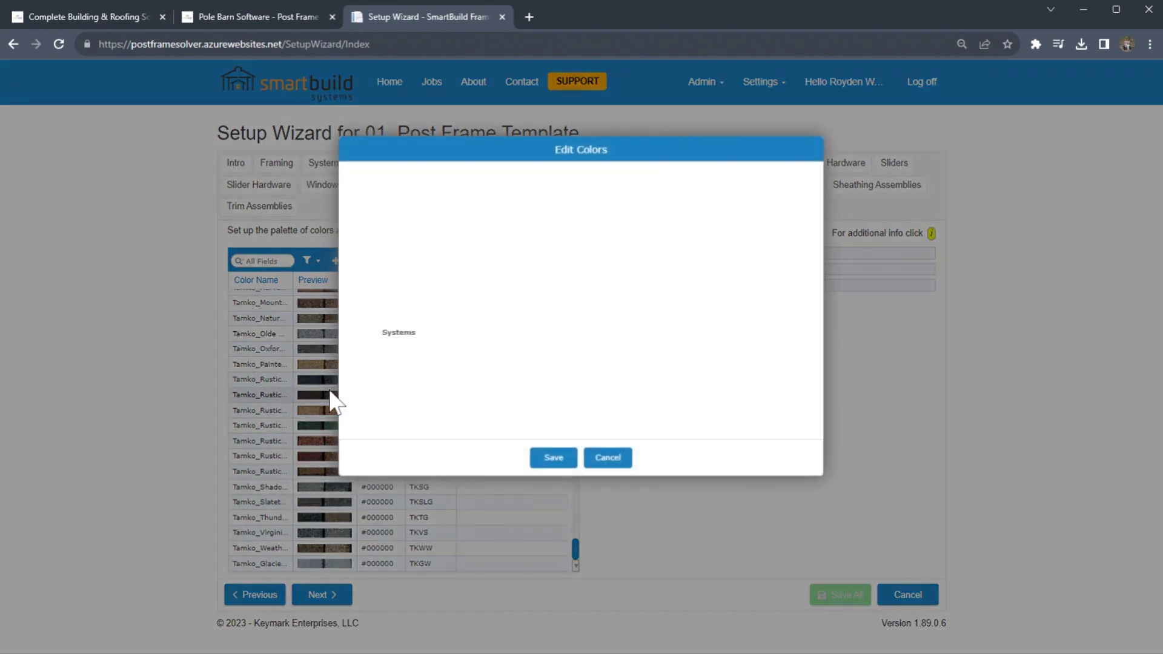
left_click(606, 463)
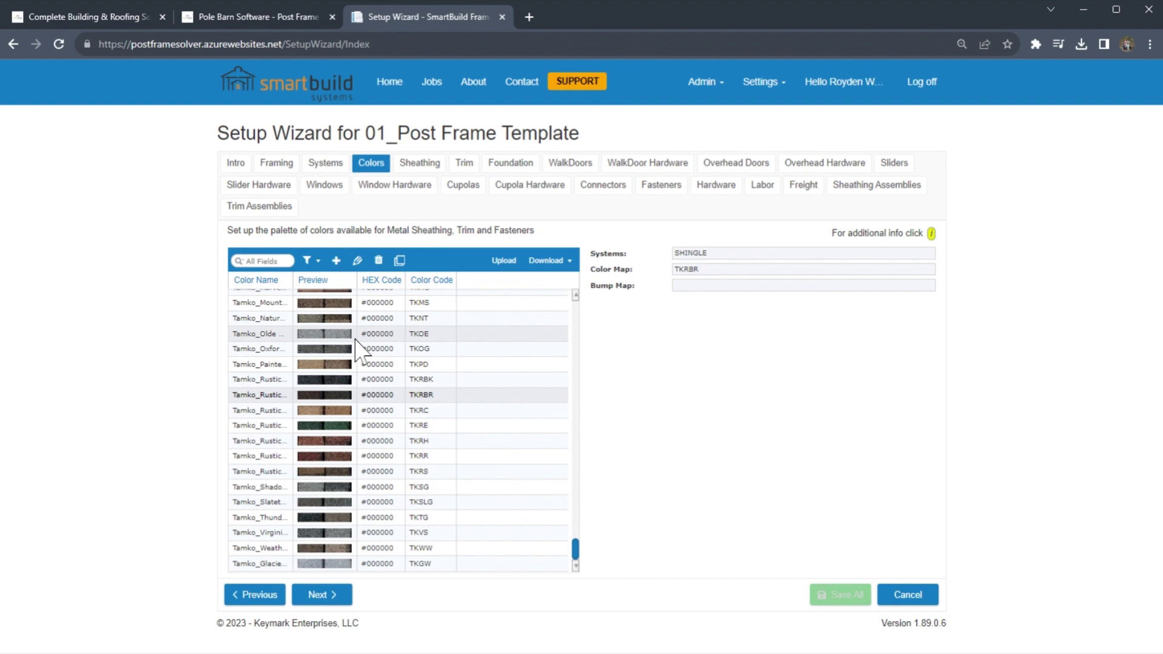
Return to the Systems step listing Shingles, Smartside and Vinyl
scroll(363, 394, "up", 5)
scroll(354, 382, "up", 5)
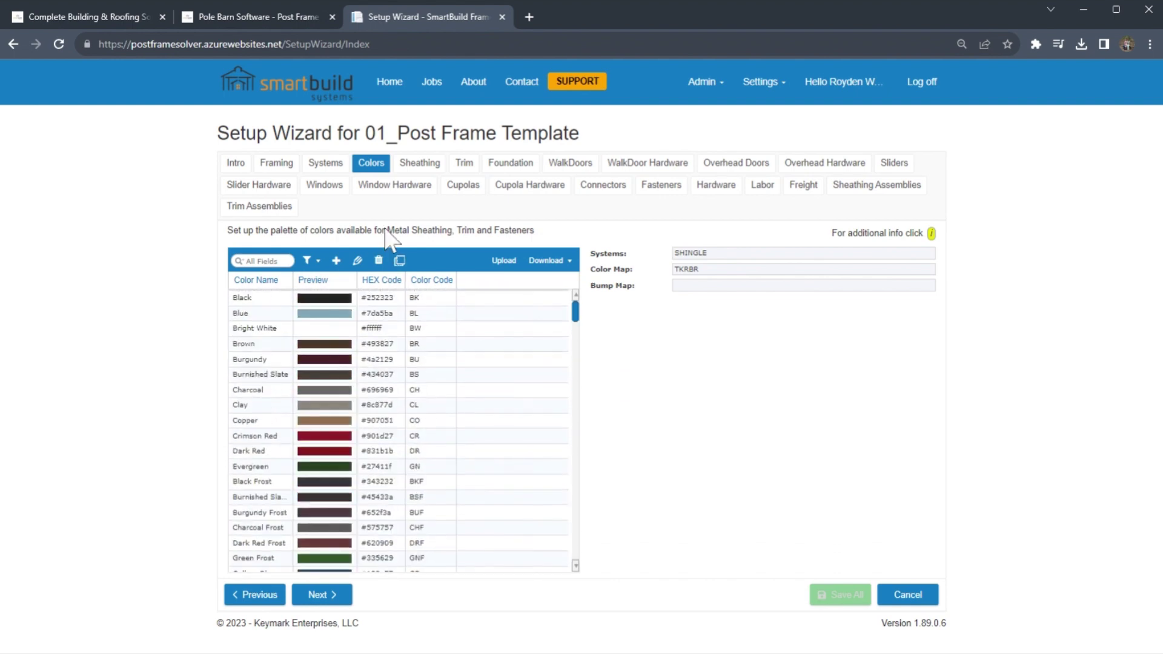
left_click(325, 162)
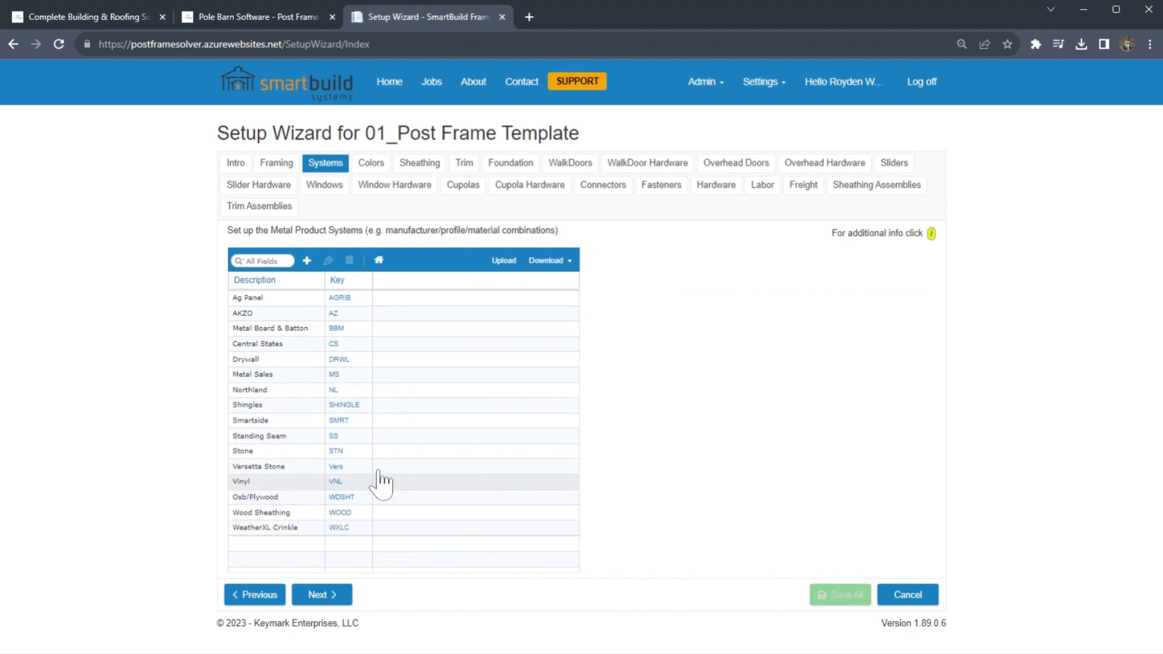
Open the AG29 sheathing entry and review its width, thickness and selling unit fields
left_click(415, 171)
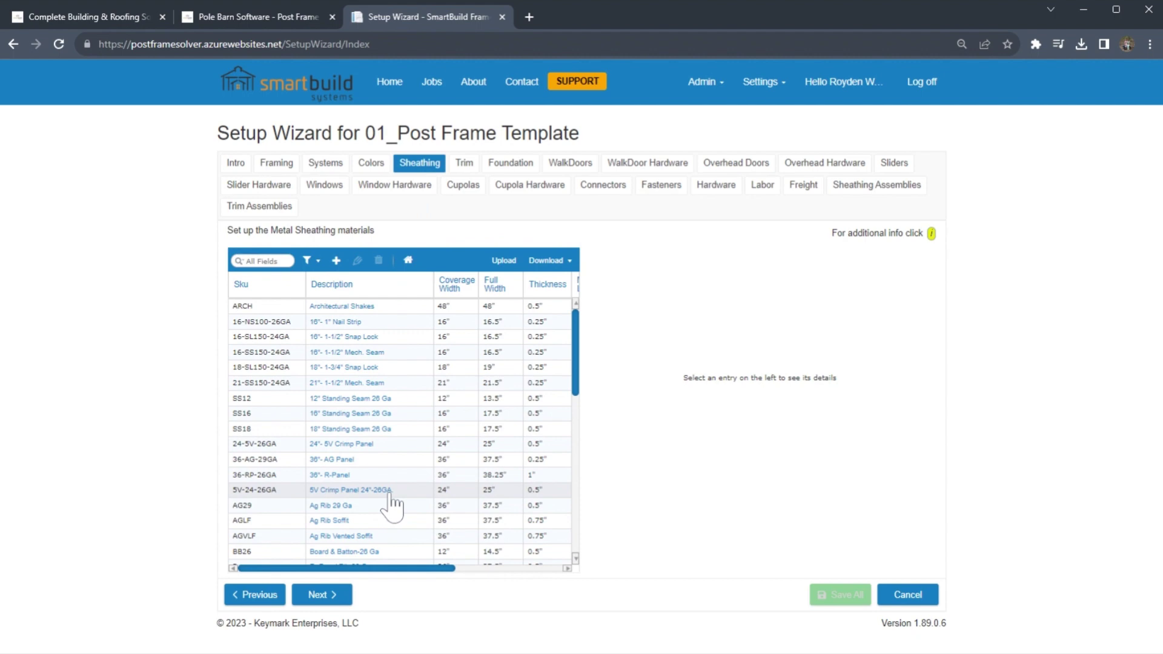
scroll(390, 501, "down", 5)
left_click_drag(579, 465, 576, 419)
double_click(372, 375)
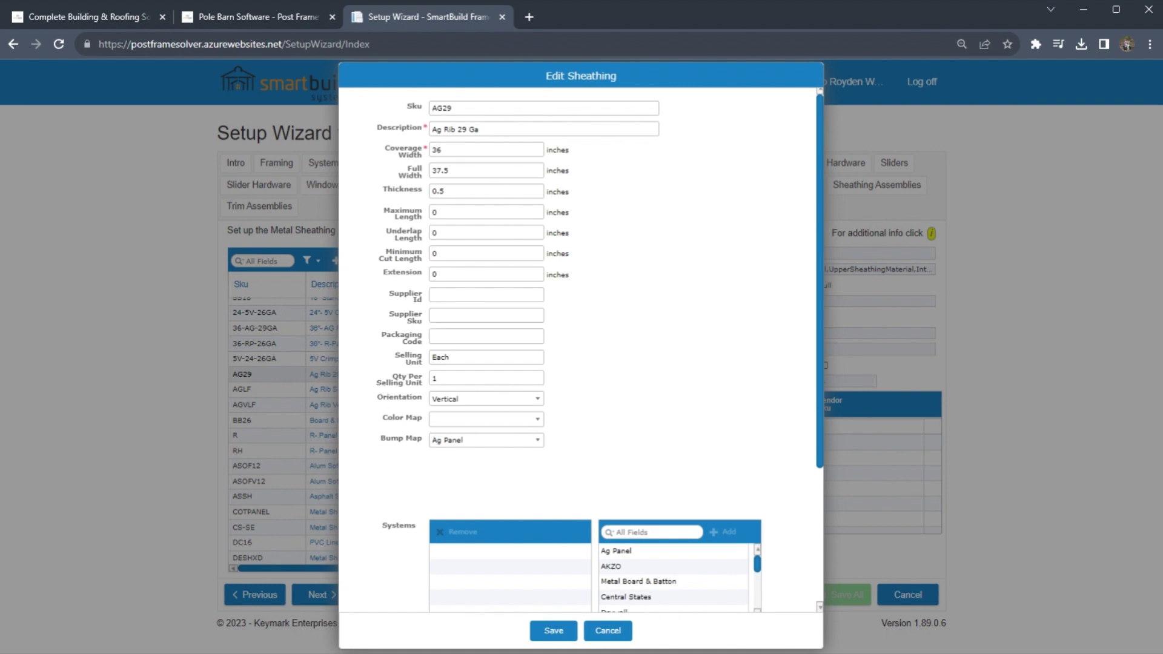
left_click(440, 149)
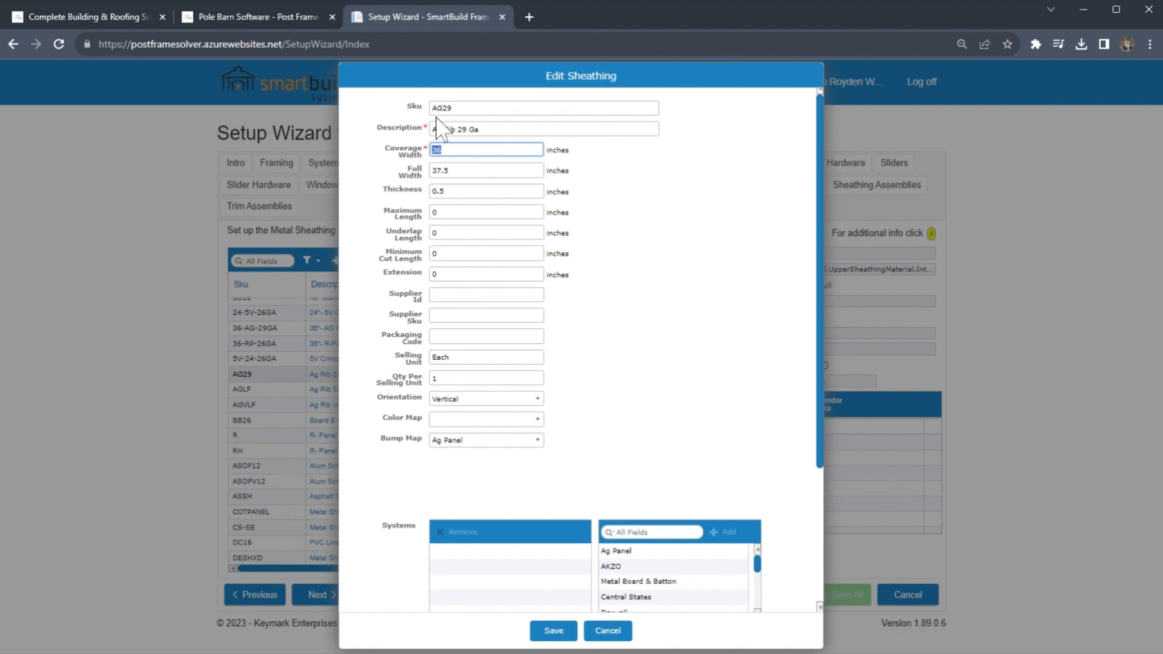
key("shift+Tab")
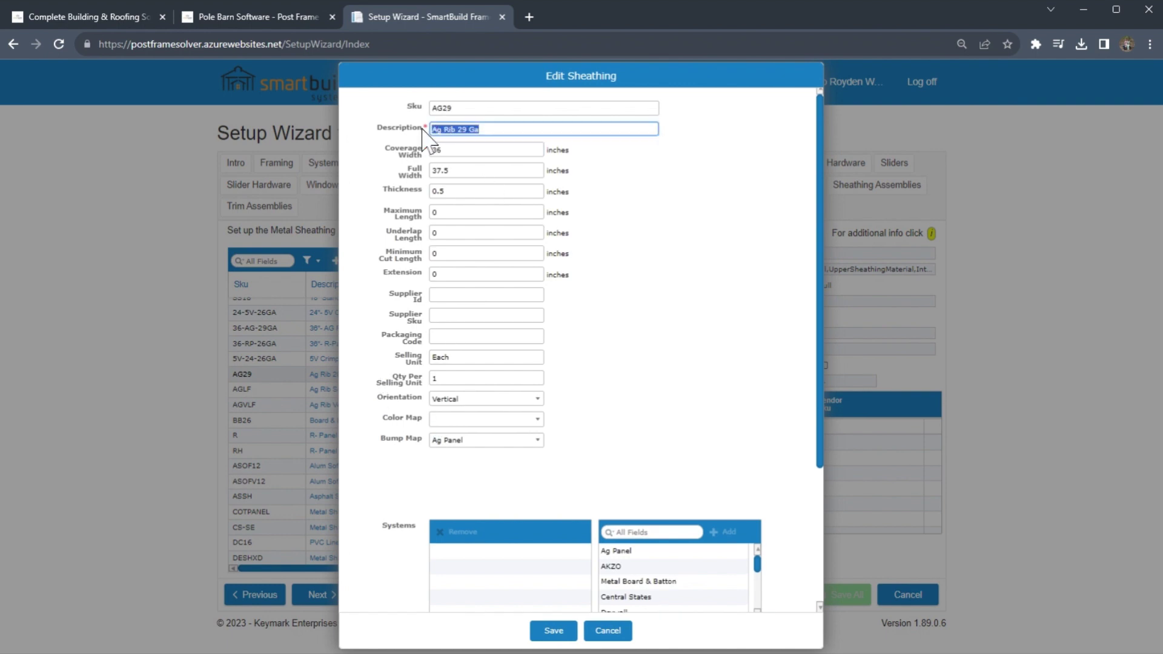
left_click(442, 191)
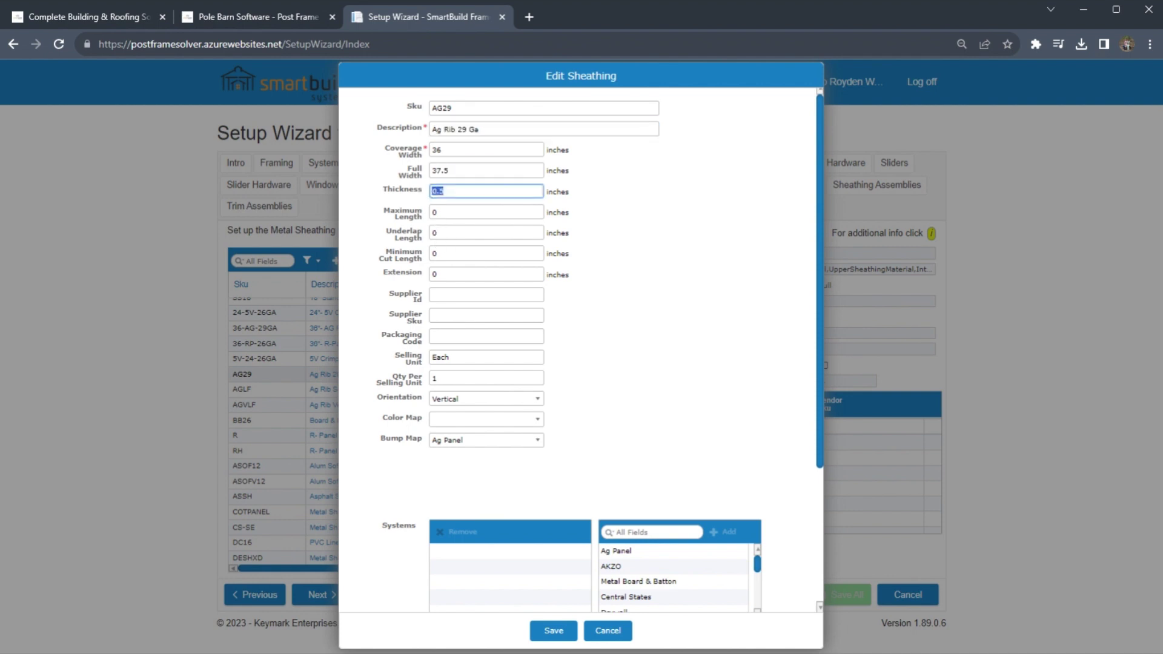
left_click(415, 362)
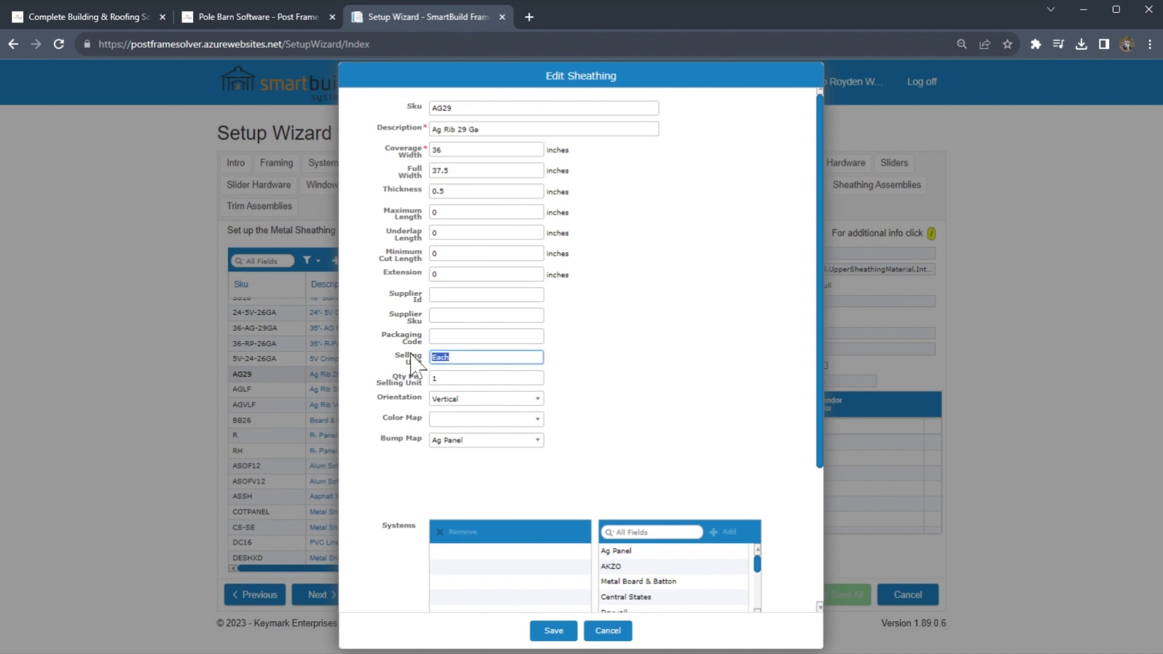
scroll(691, 448, "down", 2)
scroll(690, 448, "down", 2)
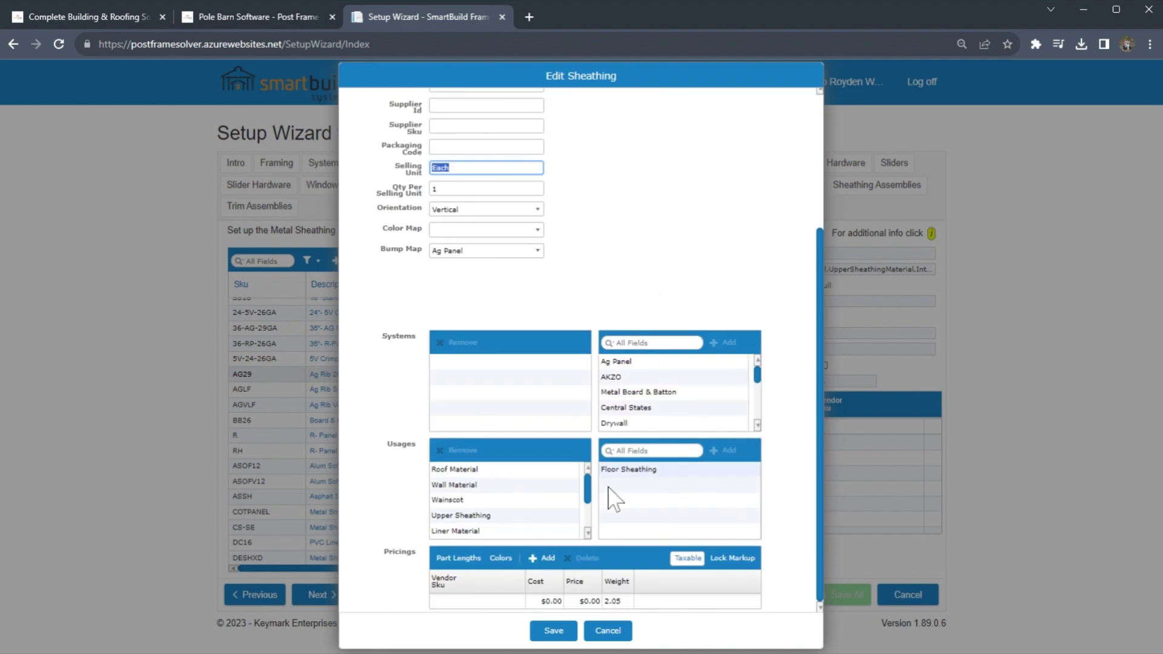
Set the AG29 pricing row's cost and price to $2.00
left_click(550, 602)
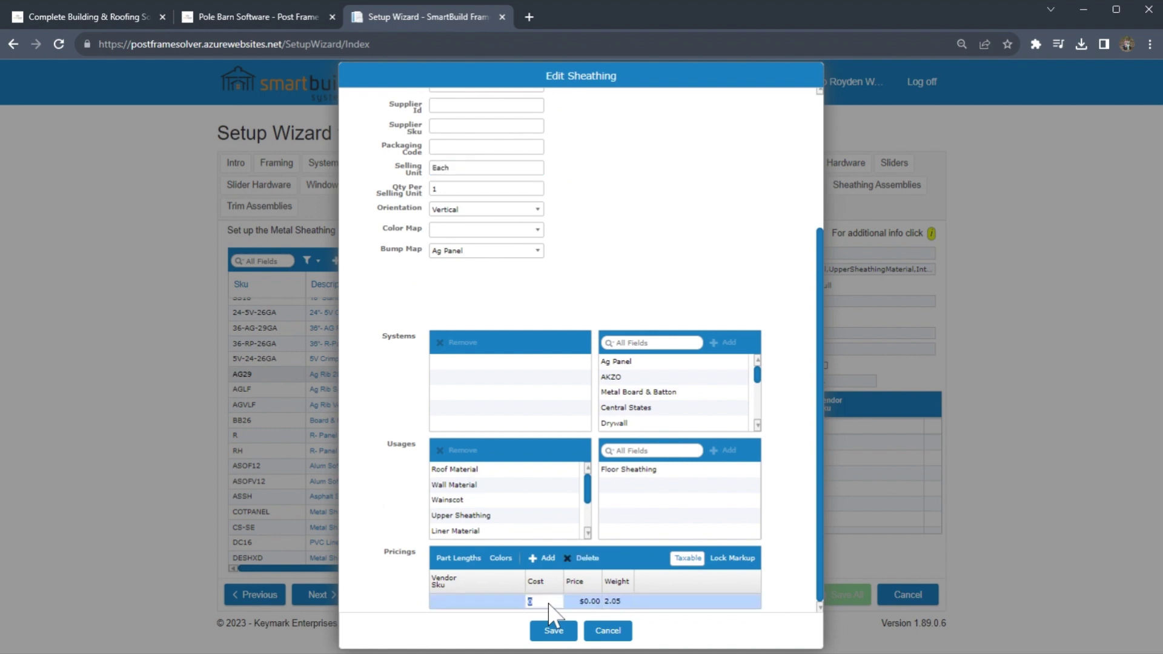
left_click(589, 601)
type("2")
key("Return")
Enable part-length pricing with a length-12 row, then discard the edits and show Trim
left_click(462, 558)
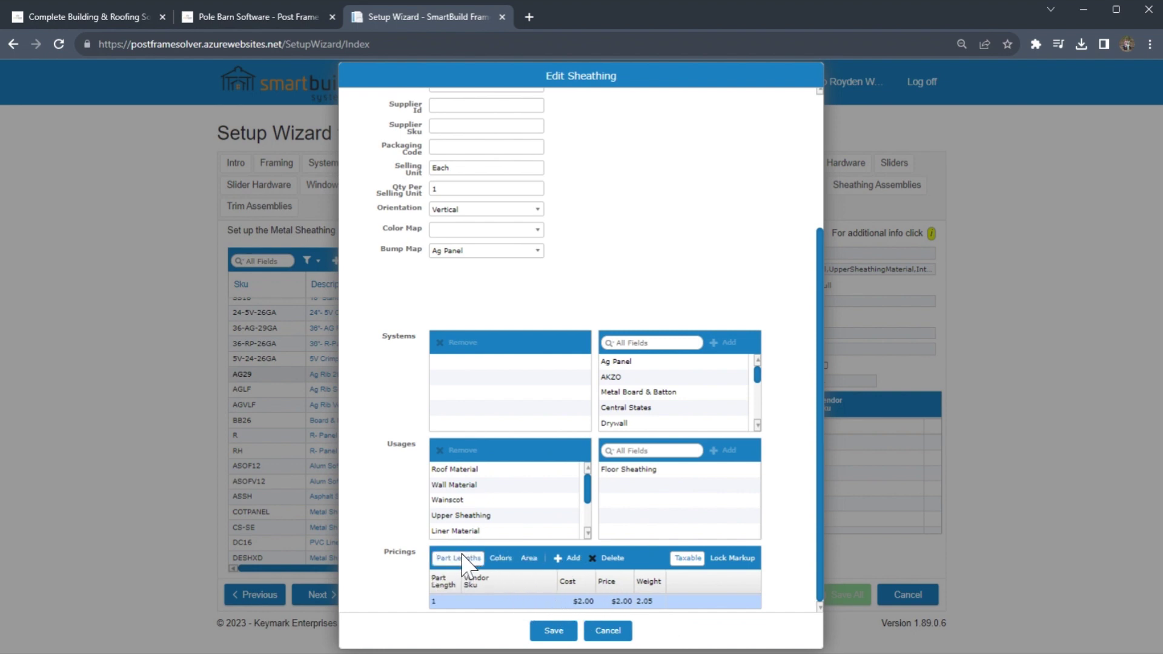
left_click(435, 601)
type("12")
key("Return")
left_click(567, 558)
left_click(453, 602)
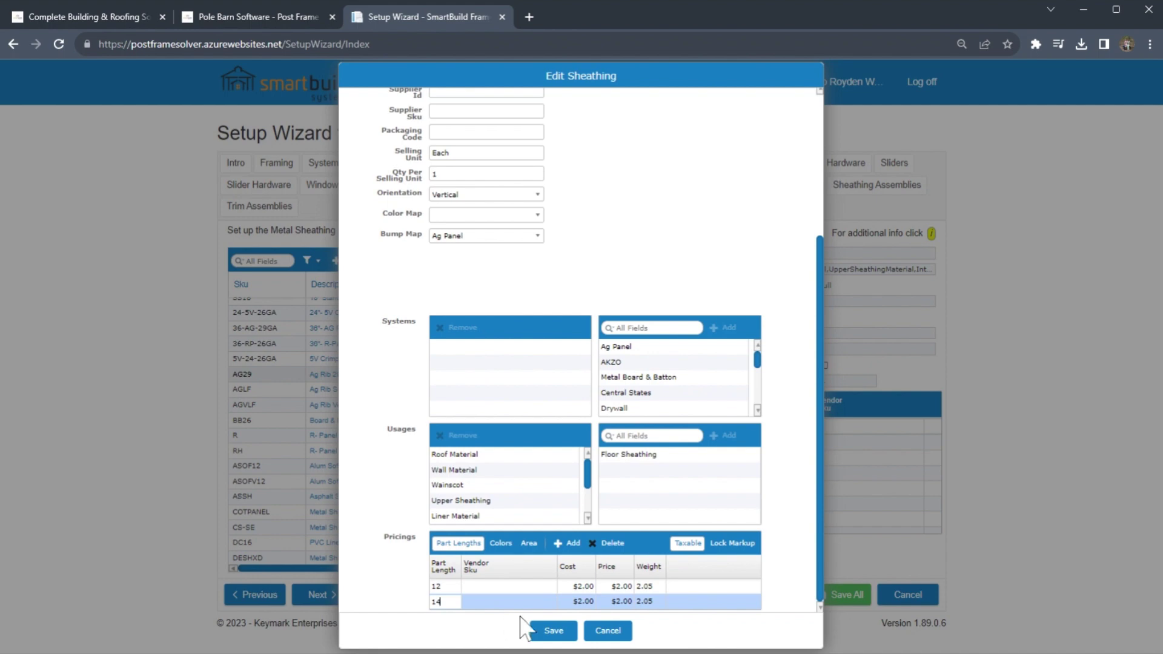
left_click(606, 630)
left_click(466, 170)
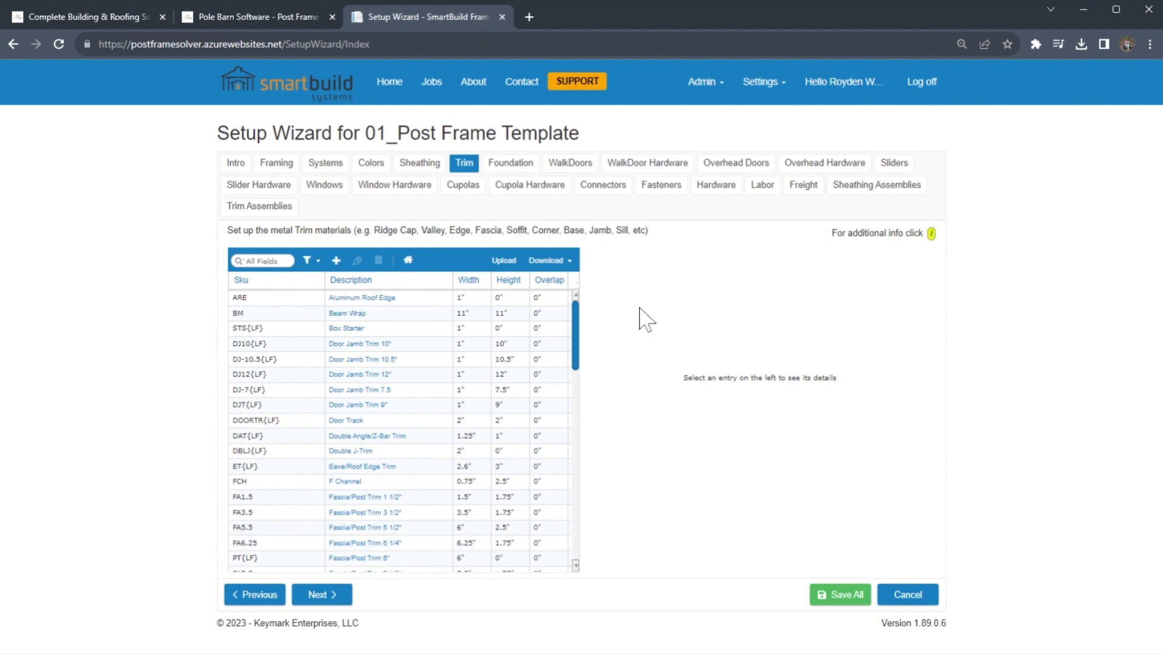
Show the Hardware list and view the 1STY entry's details, cancelling without changes
left_click(708, 186)
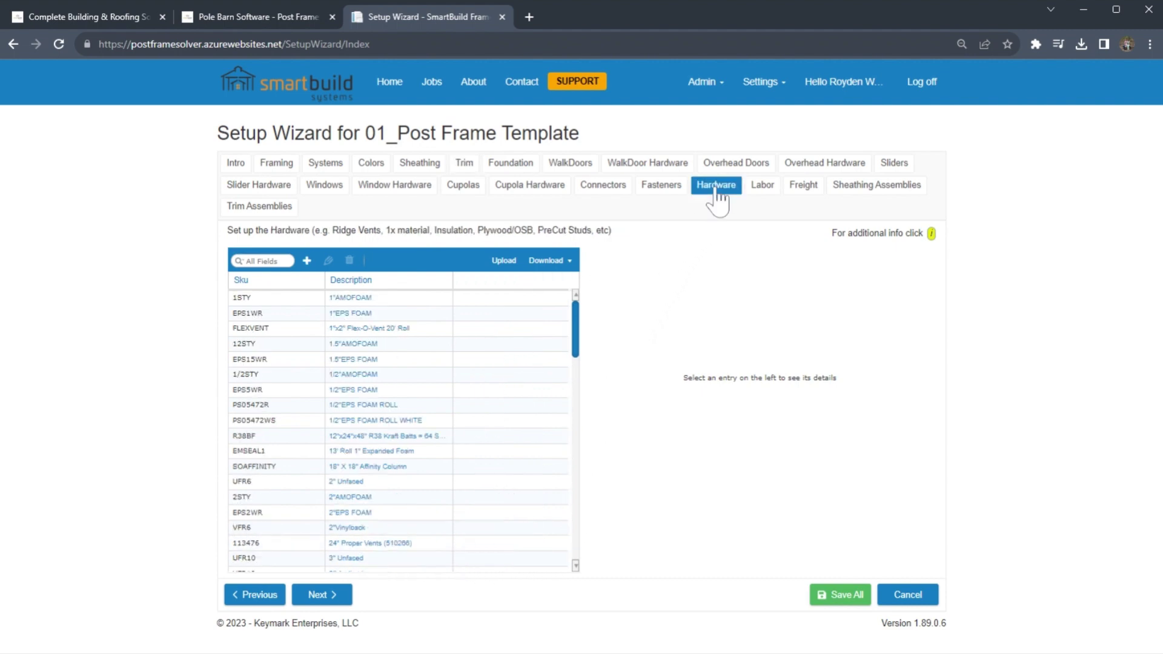
double_click(403, 299)
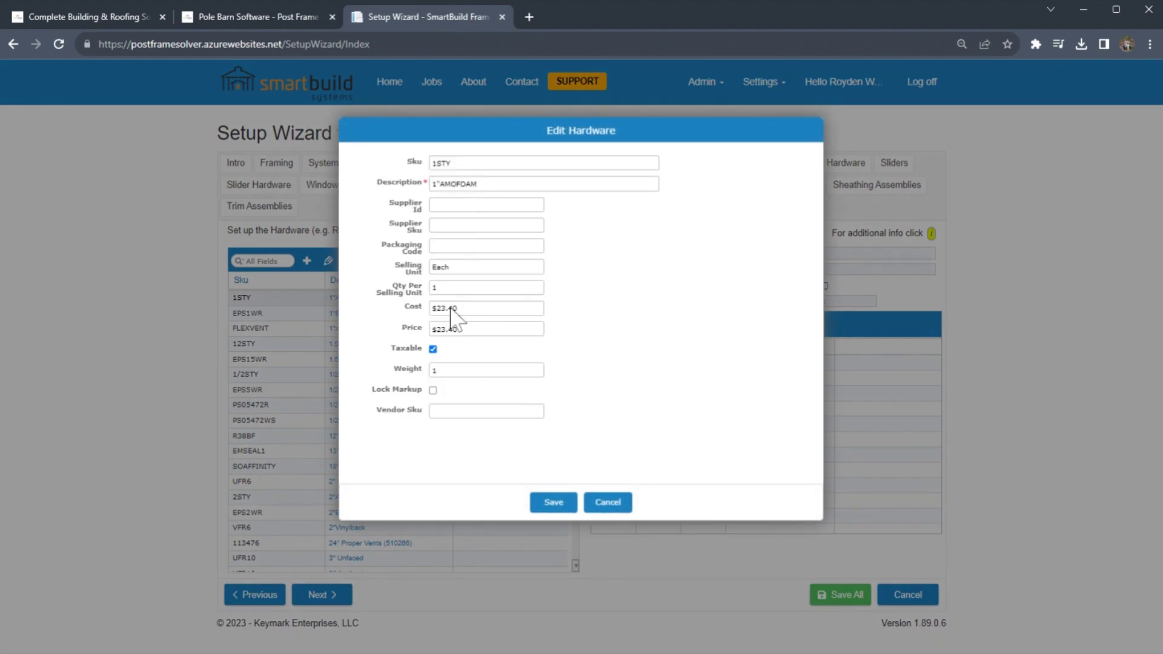
left_click(611, 502)
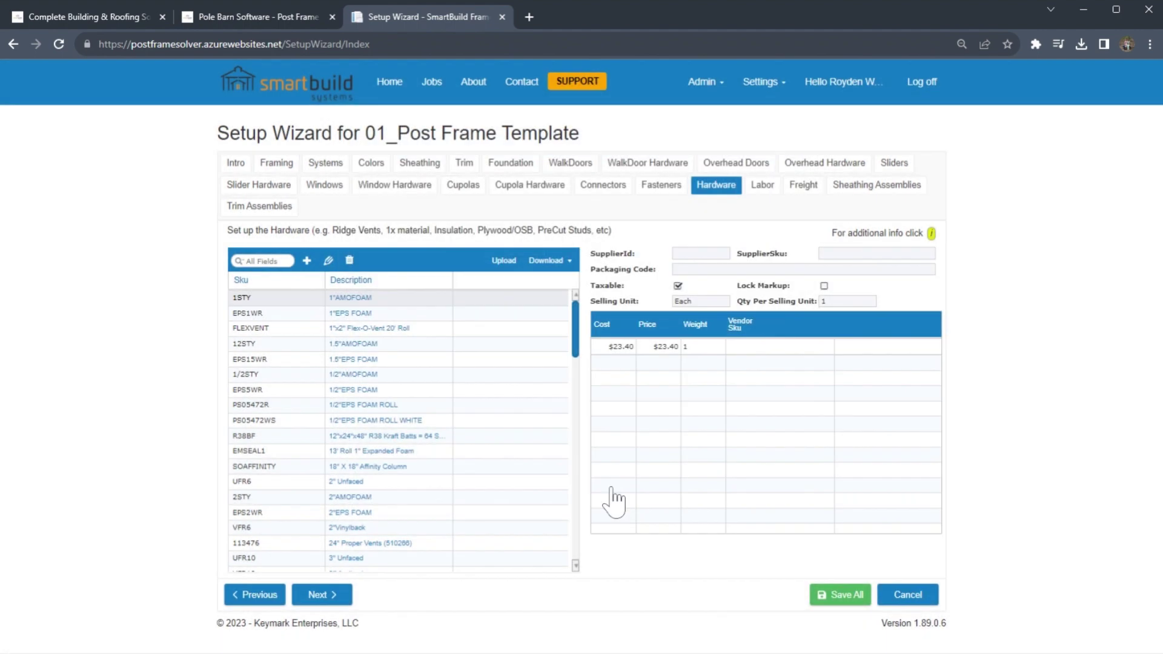